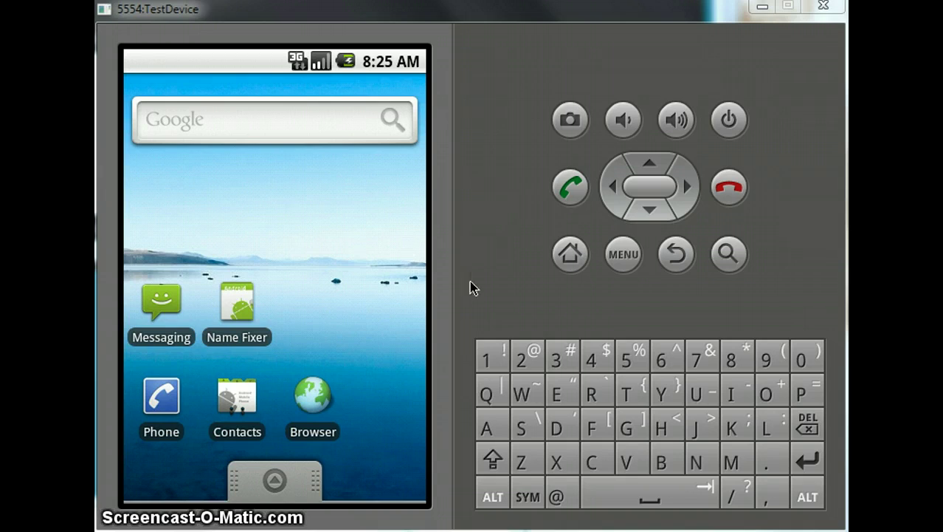
- Open Contacts and scroll through the six contacts grouped under B, C, F, H, J and W
left_click(234, 401)
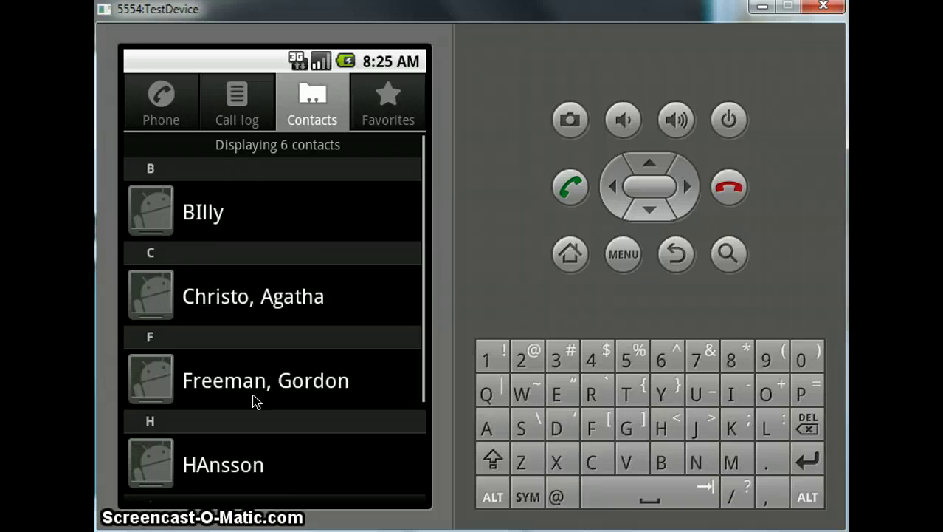
left_click_drag(384, 361, 375, 158)
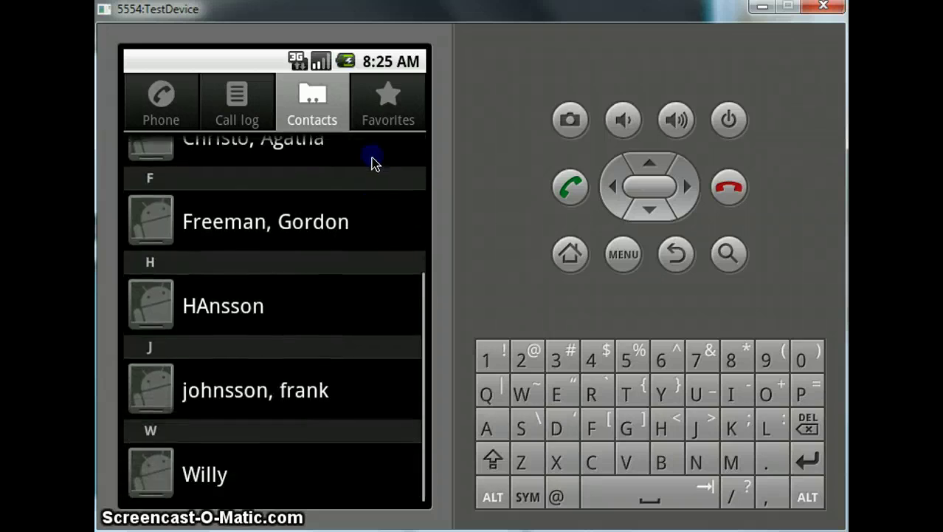
left_click_drag(379, 219, 373, 279)
left_click_drag(374, 246, 381, 382)
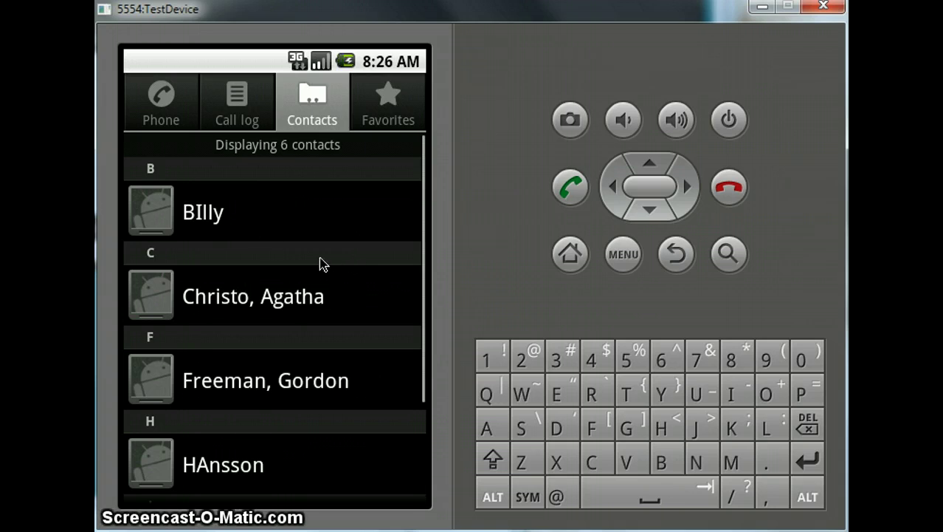
- View the second contact's separate name fields in Edit contact, revert without saving, and return home
left_click(228, 304)
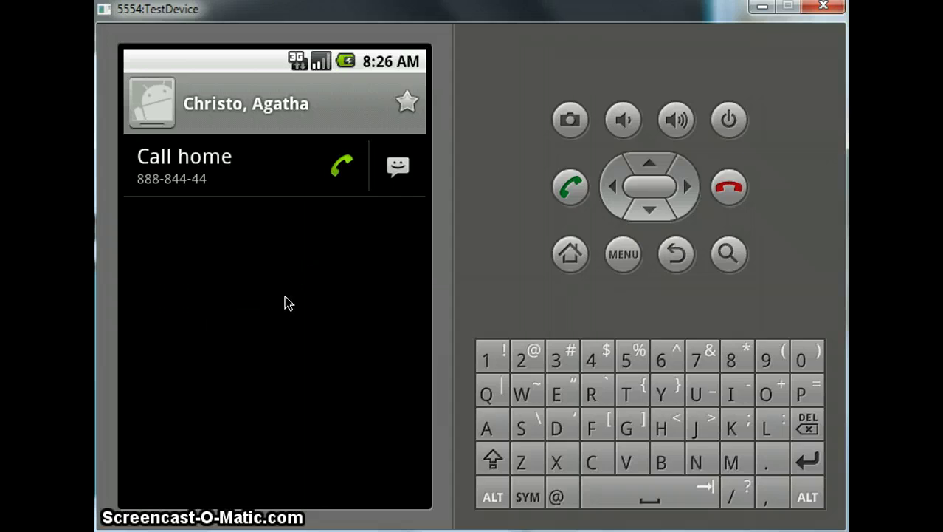
left_click(624, 254)
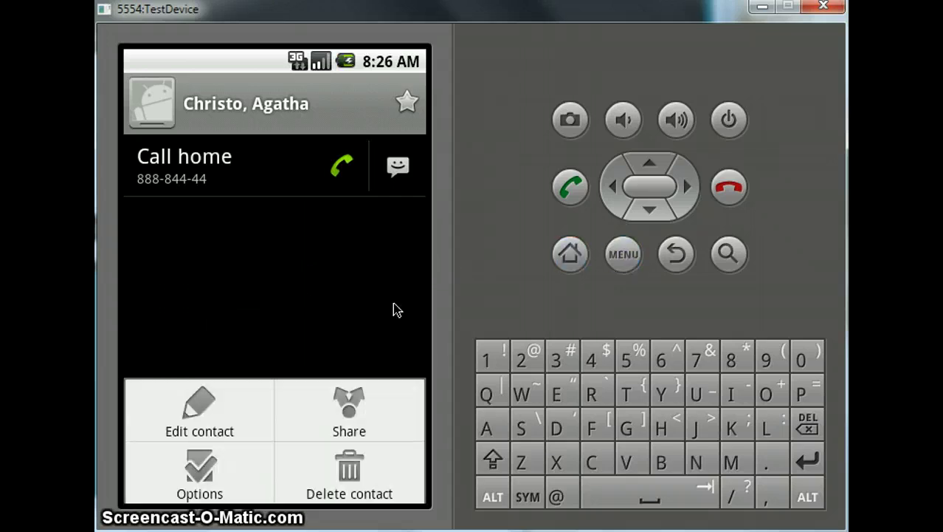
left_click(244, 415)
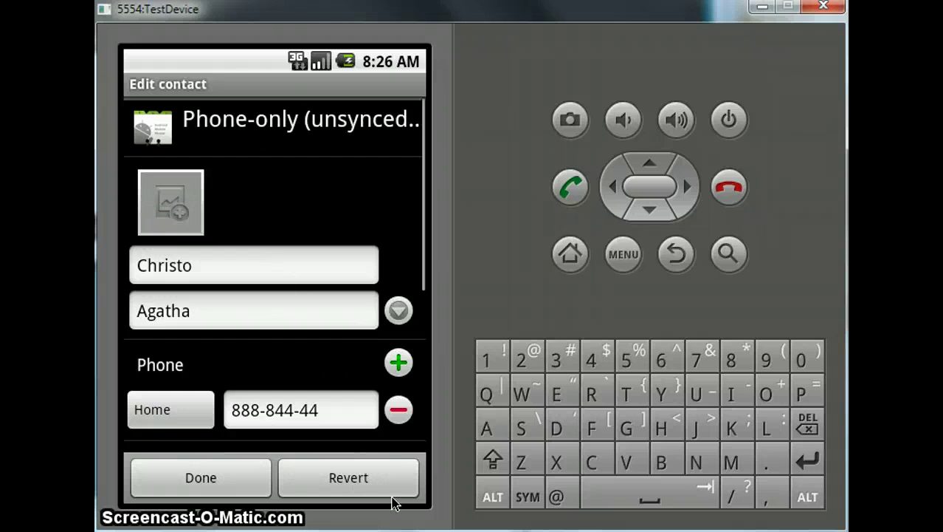
left_click(375, 478)
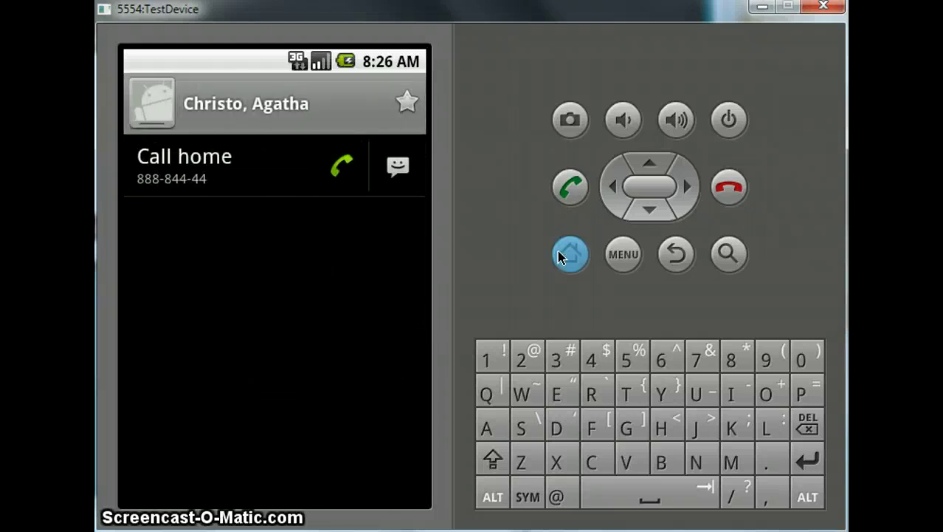
left_click(676, 258)
left_click_drag(372, 314, 377, 333)
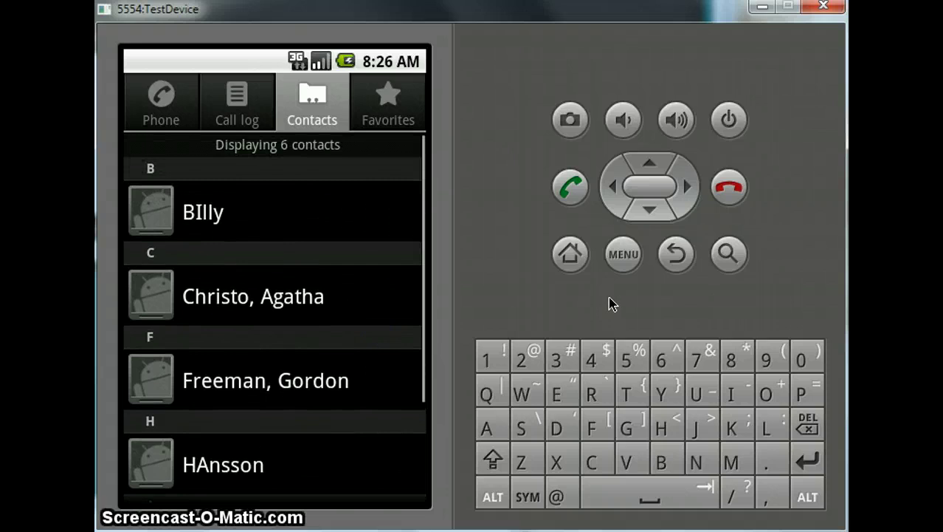
left_click(569, 254)
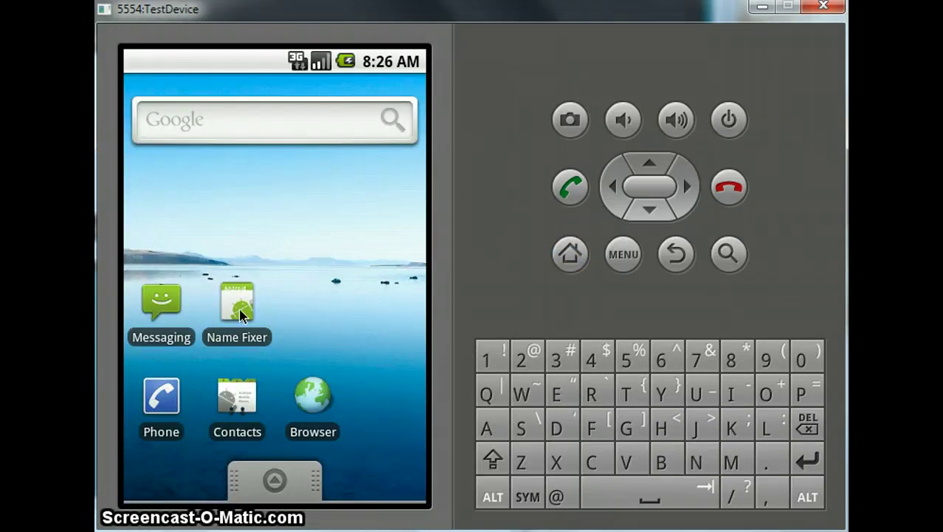
- Launch Name Fixer to preview proposed new names for all six contacts with First Last enabled
left_click(241, 314)
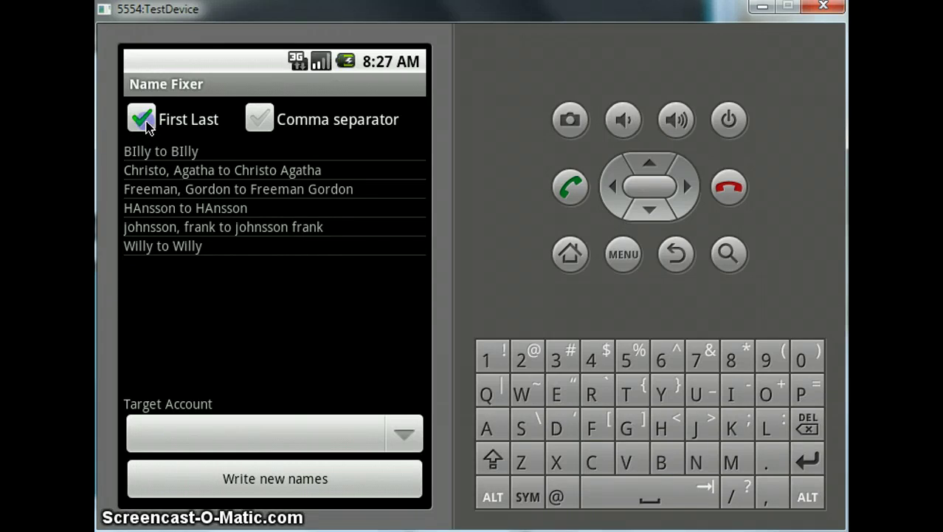
- Try First Last and Comma separator combinations, then write the new names with Comma separator on
left_click(146, 127)
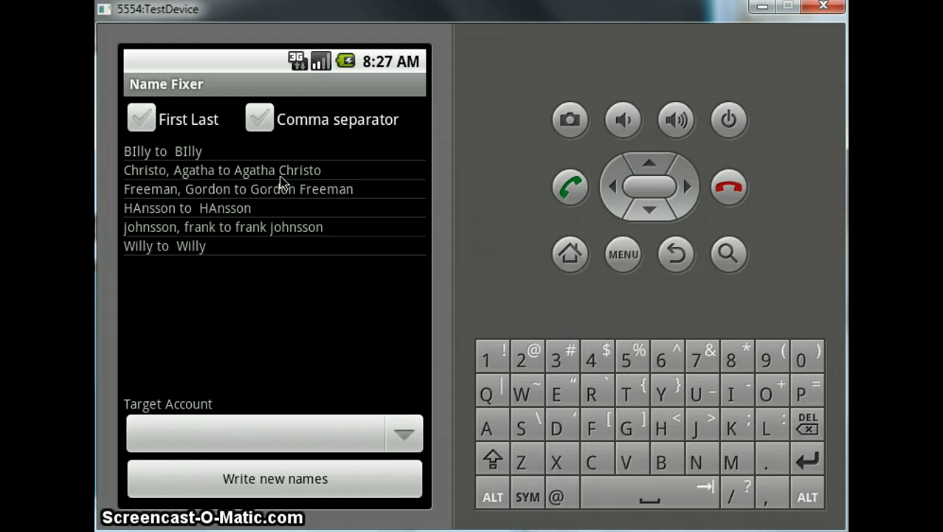
left_click(142, 119)
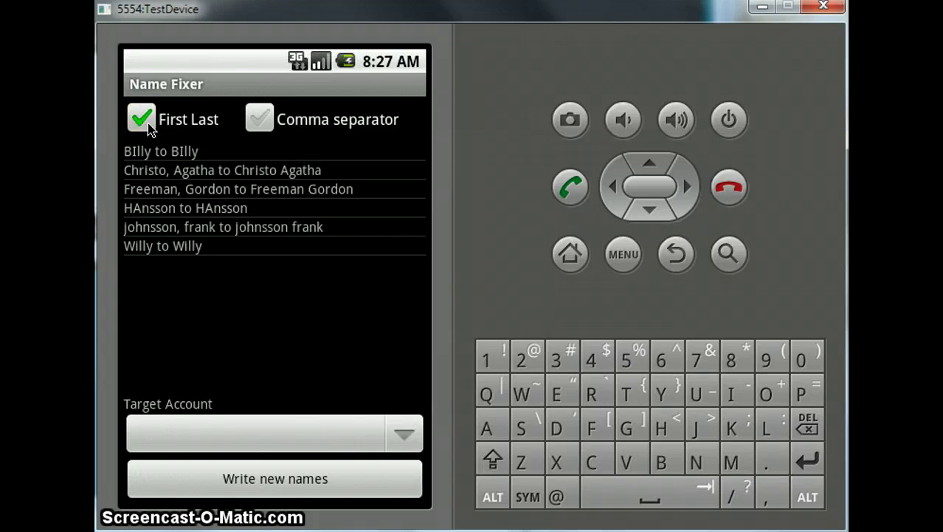
left_click(147, 127)
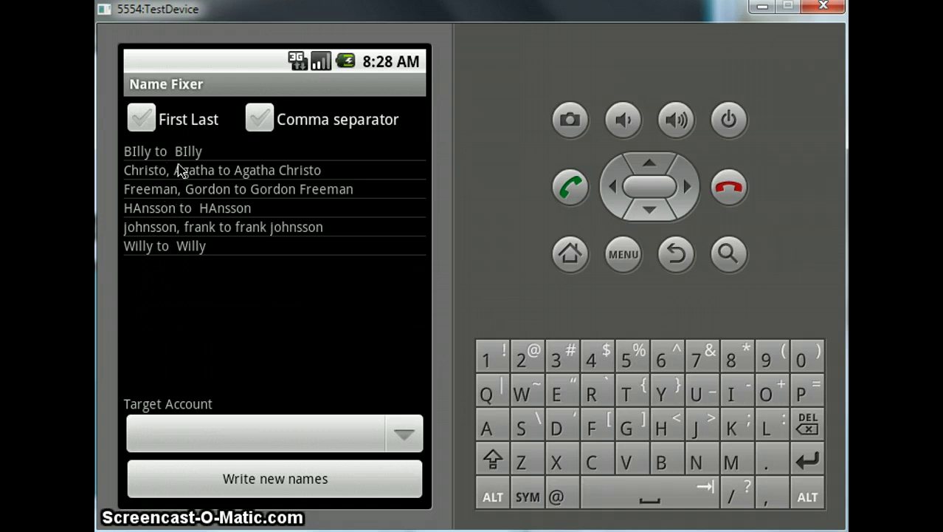
left_click(260, 121)
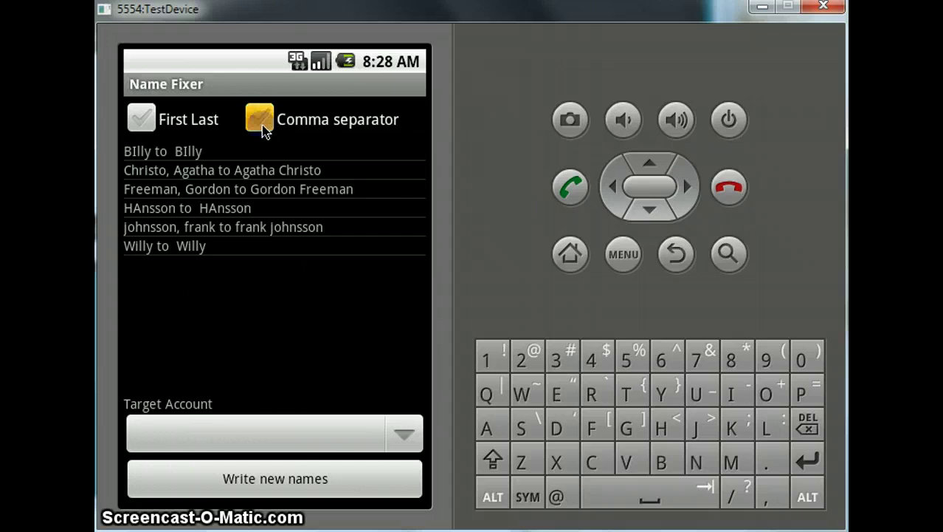
left_click(144, 121)
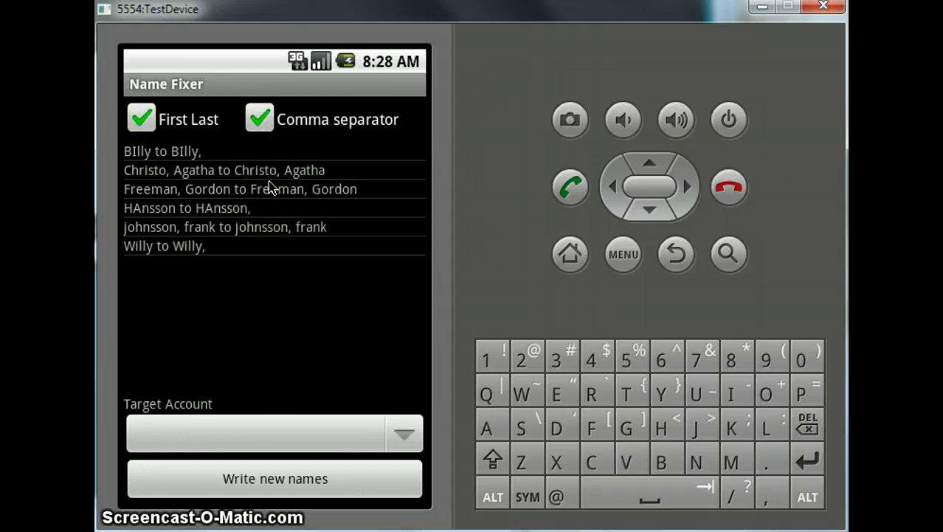
left_click(178, 130)
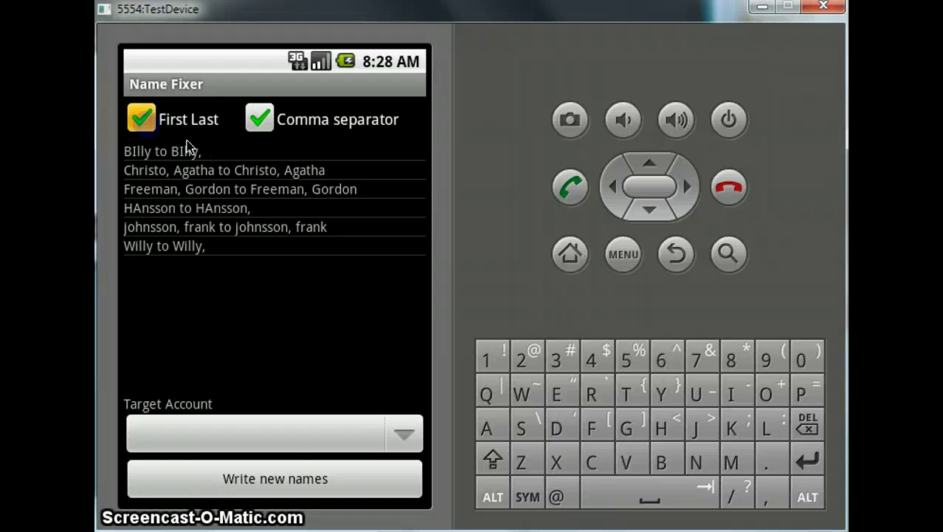
left_click(270, 124)
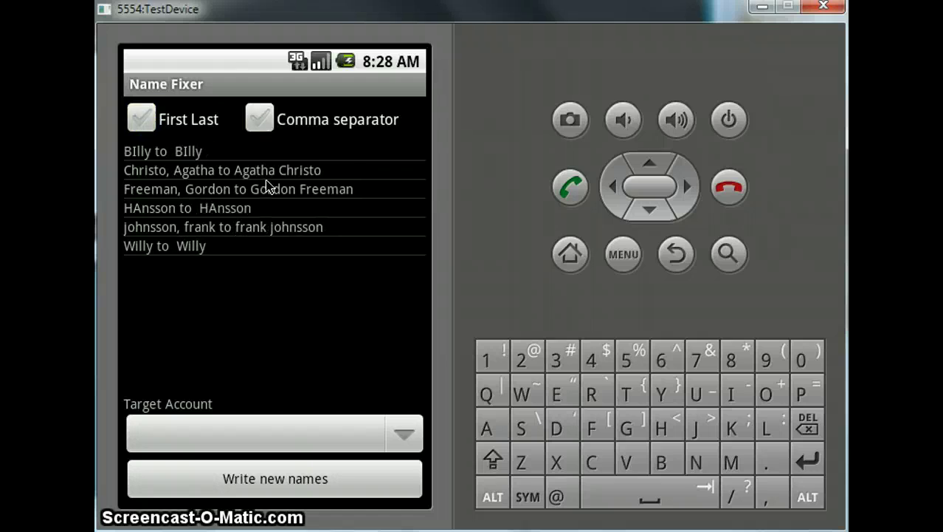
left_click(270, 480)
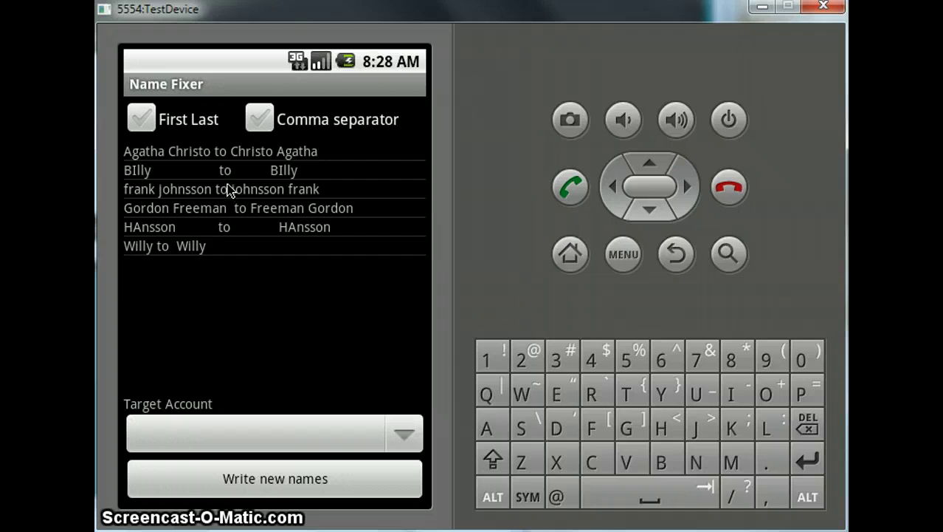
- Enable First Last, confirm Contacts shows Agatha Christo and Gordon Freeman, then reopen Name Fixer
left_click(147, 124)
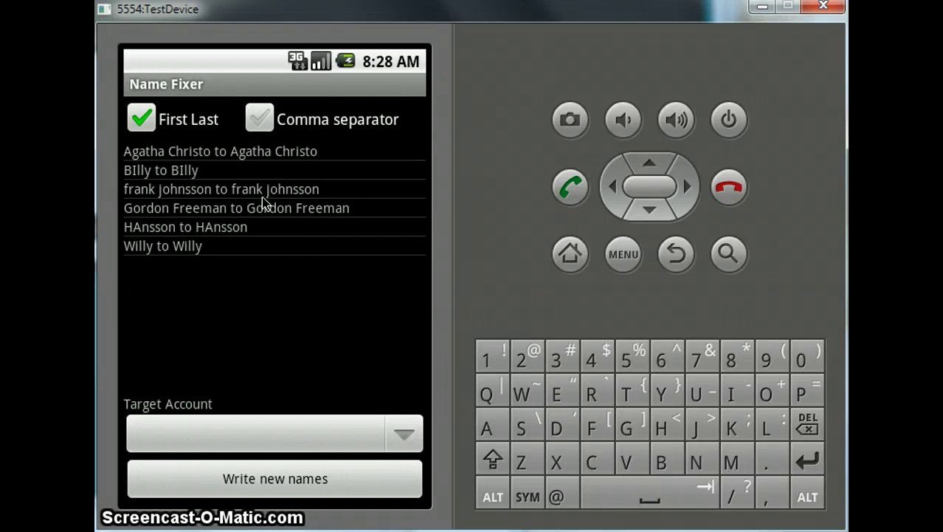
left_click(570, 254)
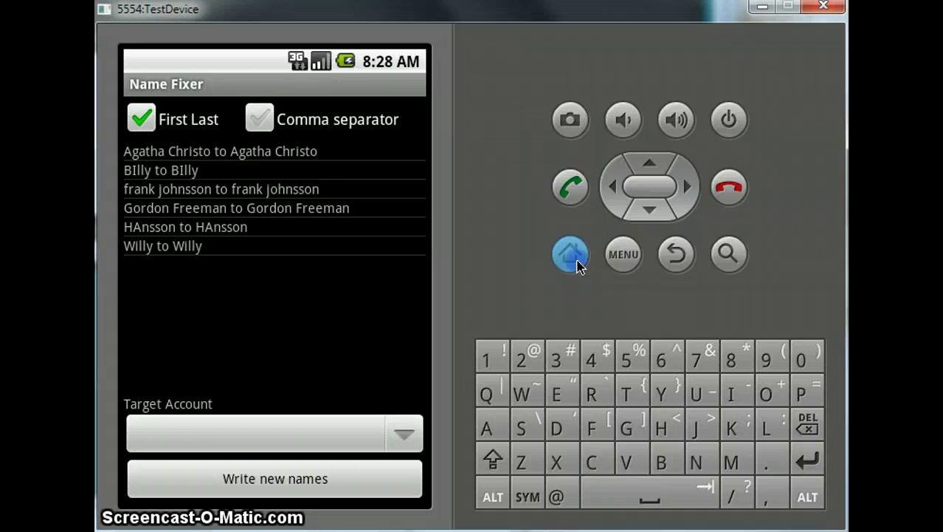
left_click(238, 395)
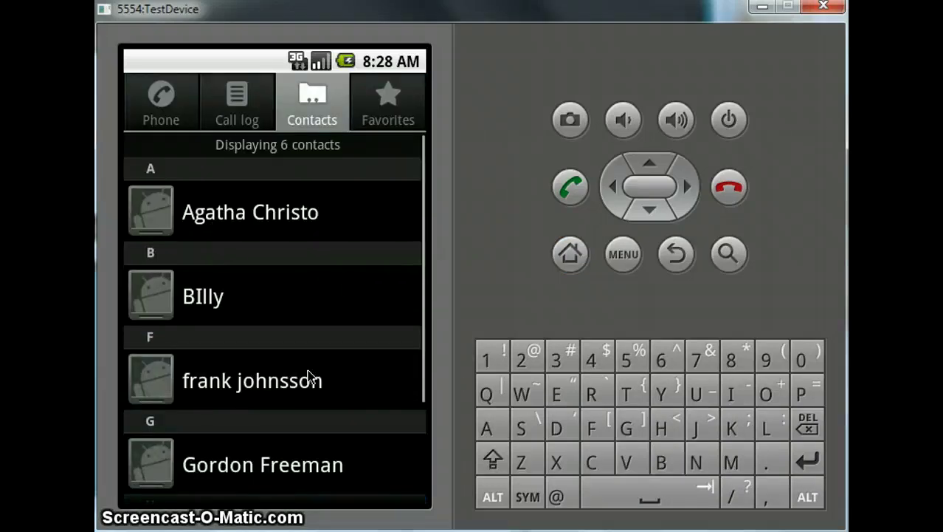
left_click_drag(363, 400, 369, 295)
left_click(579, 258)
left_click(236, 307)
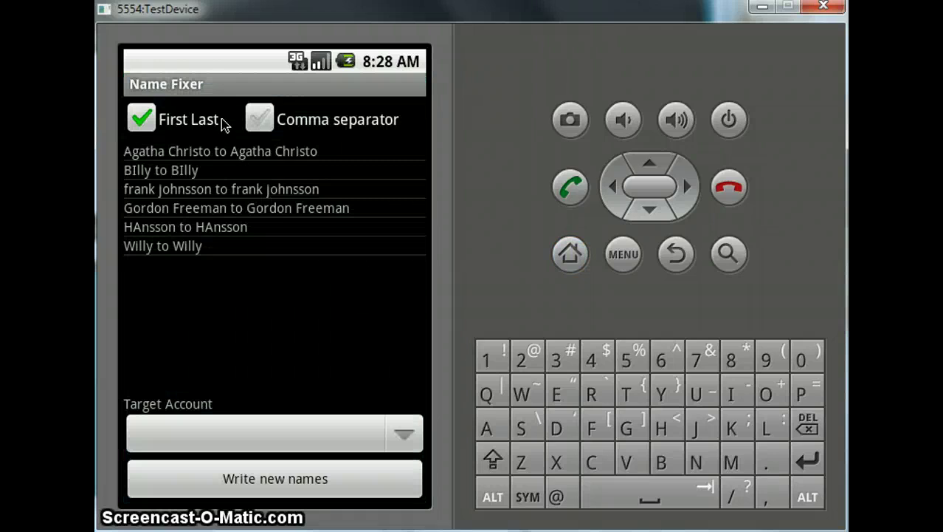
- Write comma-separated names, then check Contacts lists entries like Agatha, Christo and Gordon, Freeman
left_click(259, 122)
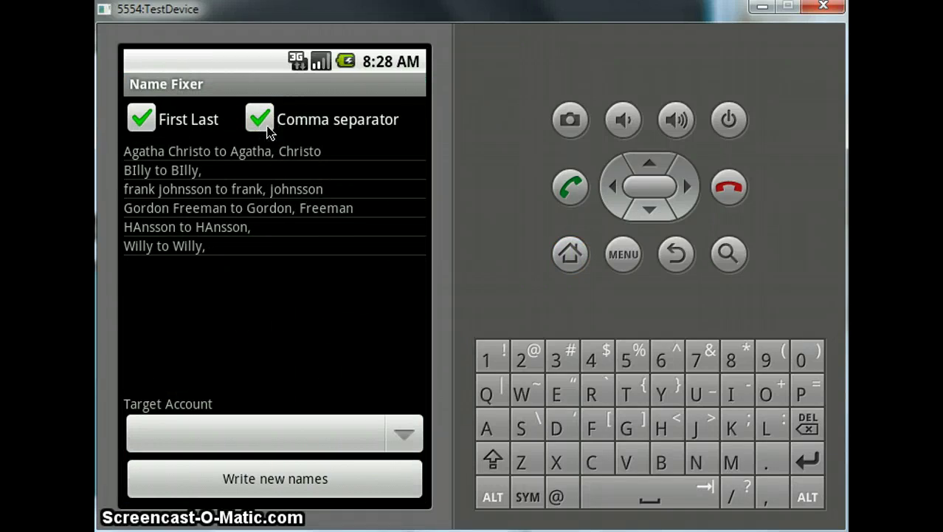
left_click(290, 478)
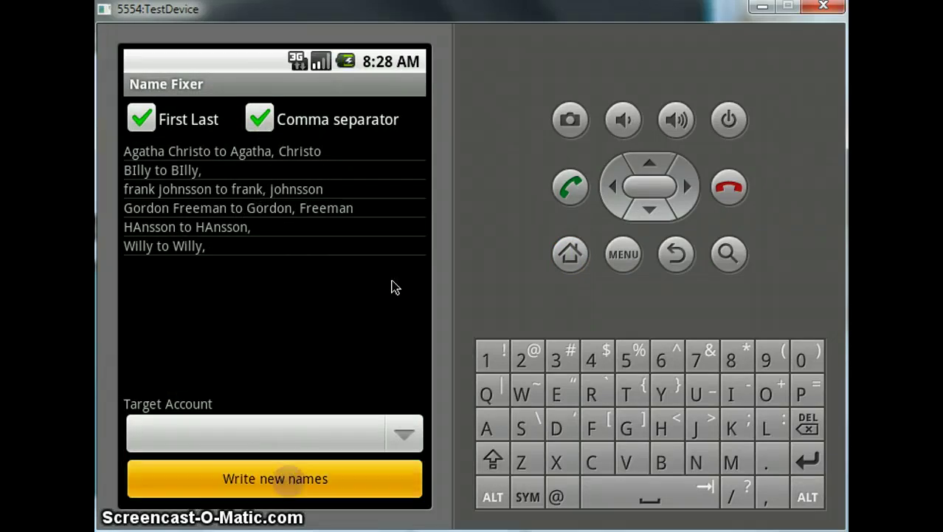
left_click(570, 253)
left_click(237, 398)
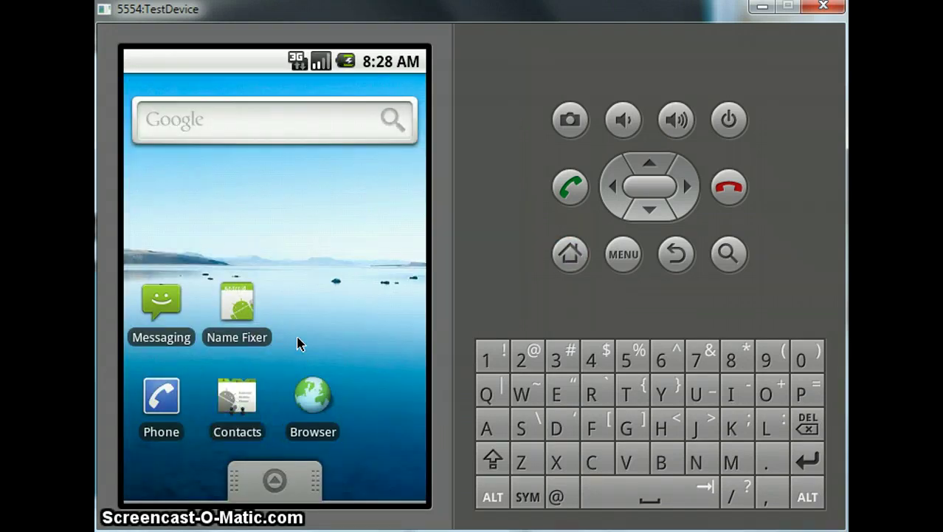
left_click_drag(320, 379, 310, 316)
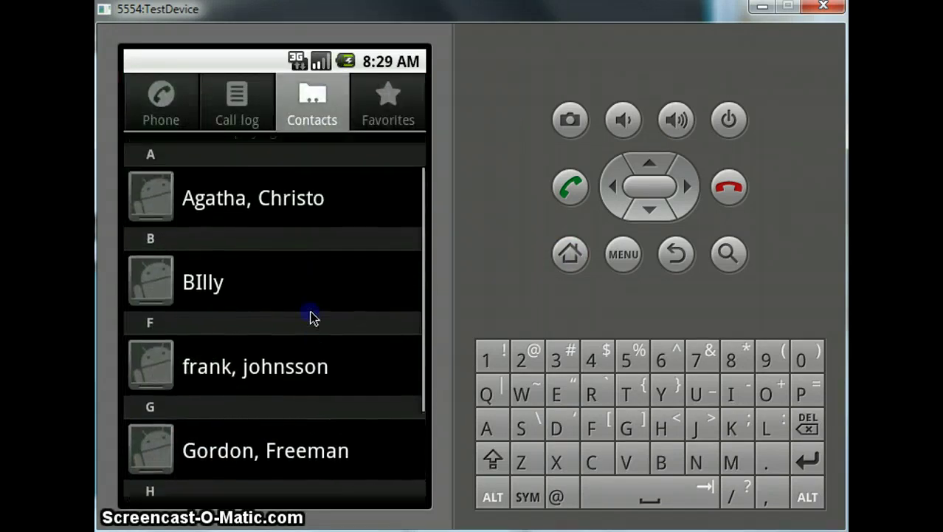
- Reopen Contacts, scroll through all six comma-separated names such as frank, johnsson, then go home
left_click(569, 260)
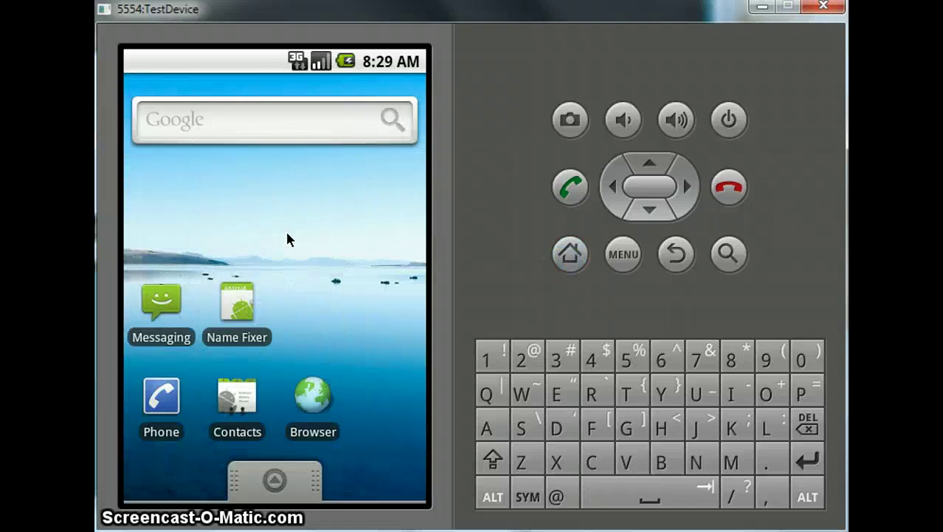
left_click(236, 421)
left_click_drag(331, 343, 335, 306)
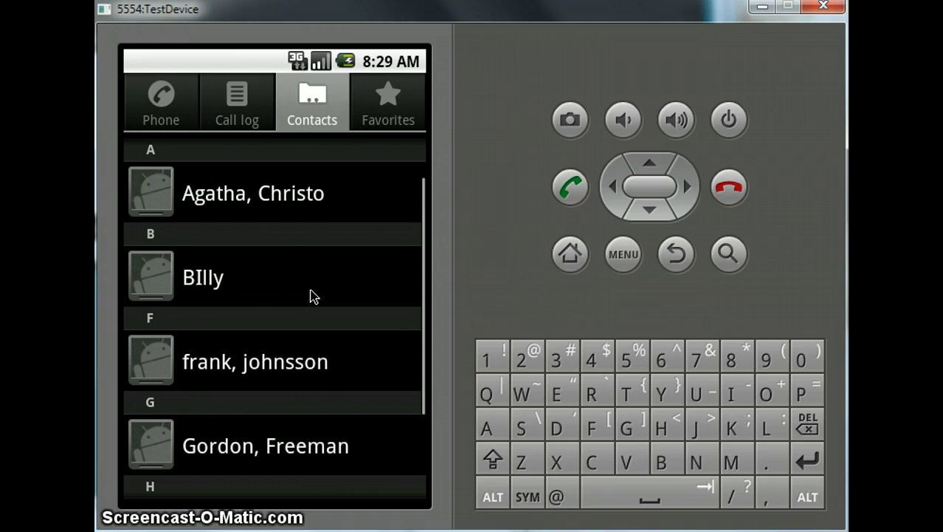
left_click_drag(252, 321, 208, 222)
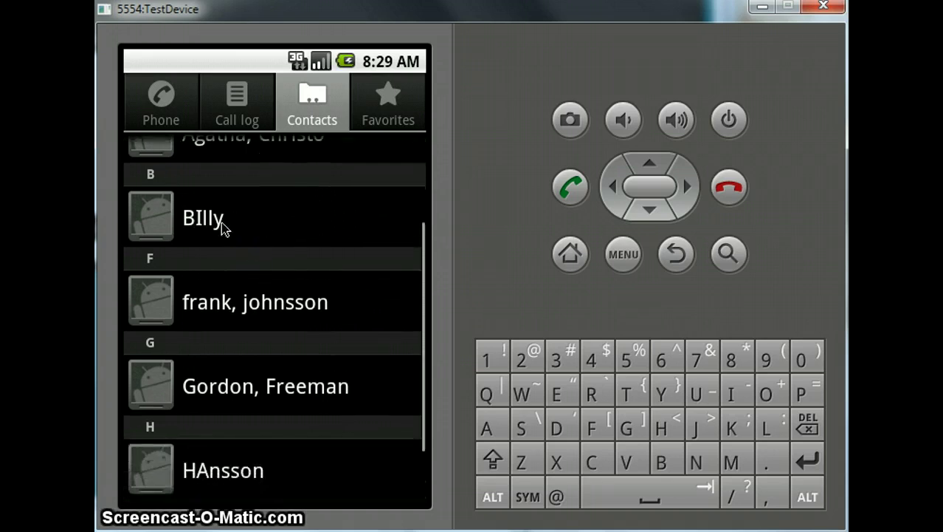
left_click_drag(299, 371, 293, 411)
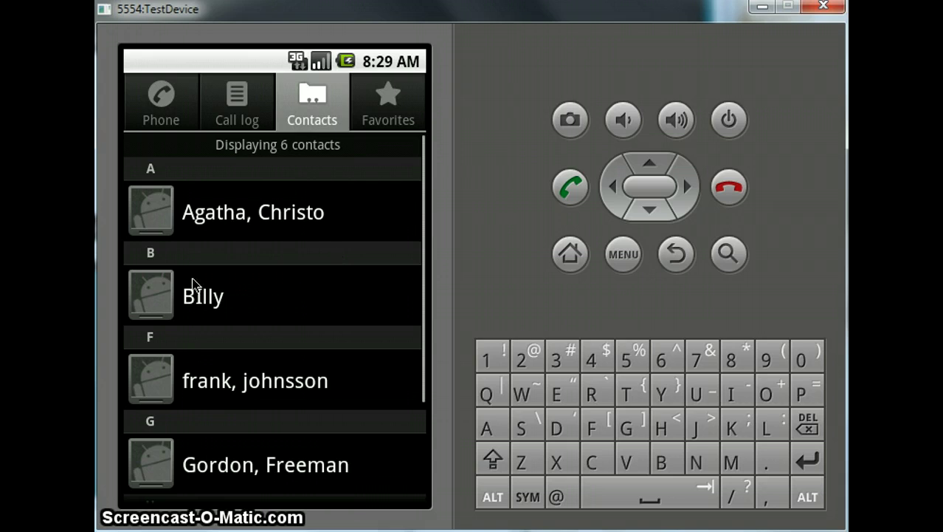
left_click_drag(331, 240, 369, 104)
left_click(570, 253)
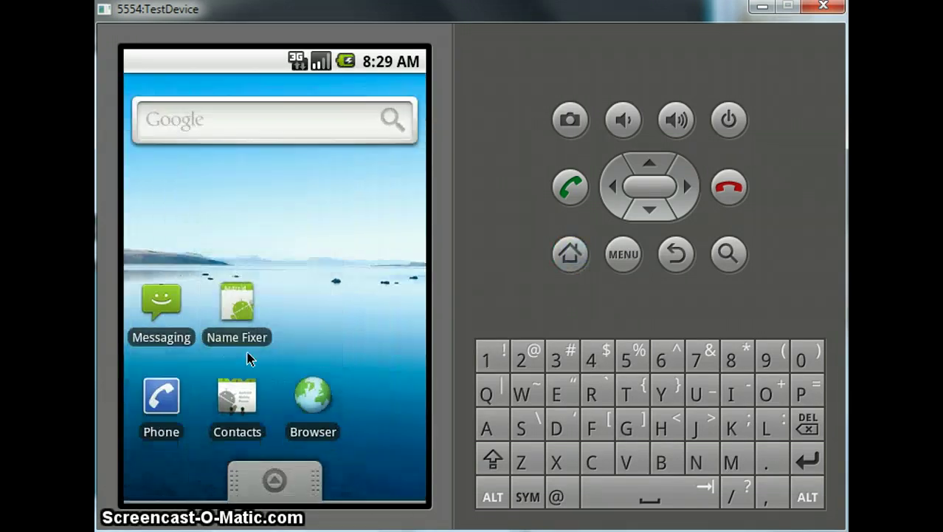
- Reopen Name Fixer and uncheck First Last to preview last-first names like Christo, Agatha
left_click(234, 299)
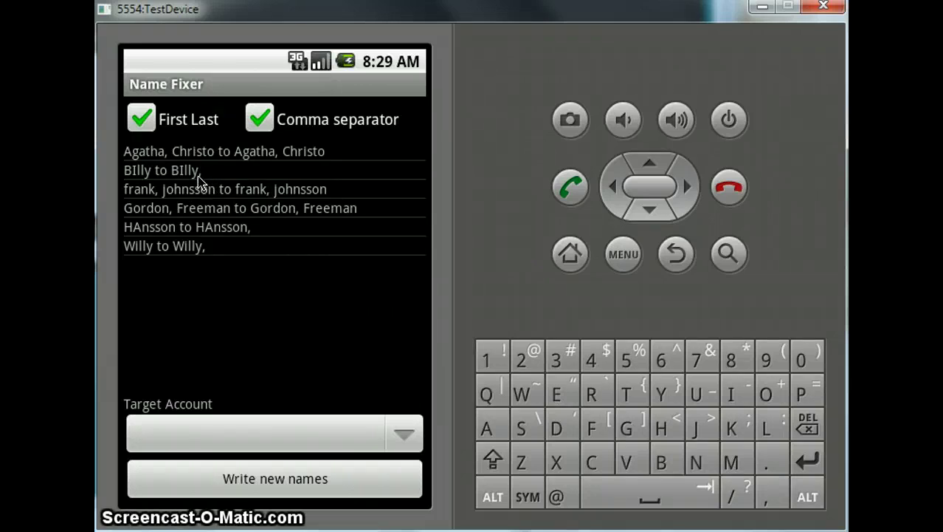
left_click(152, 131)
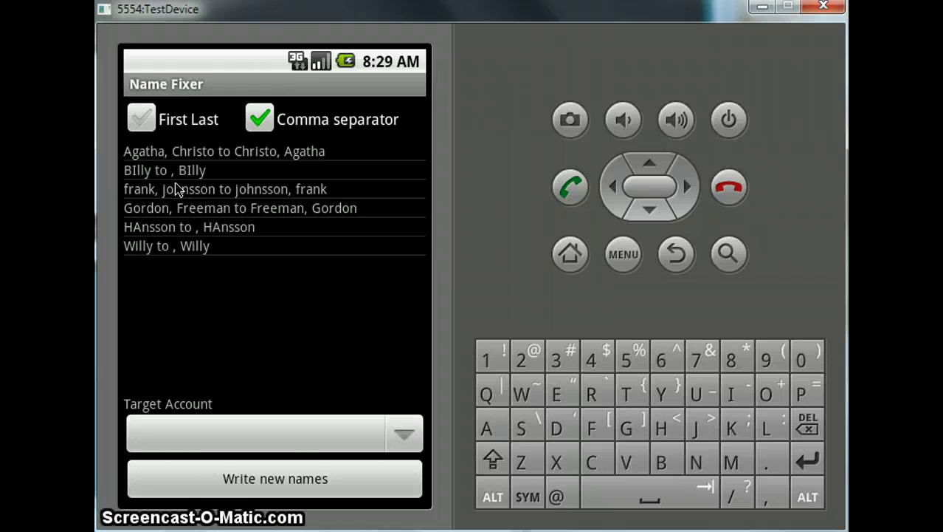